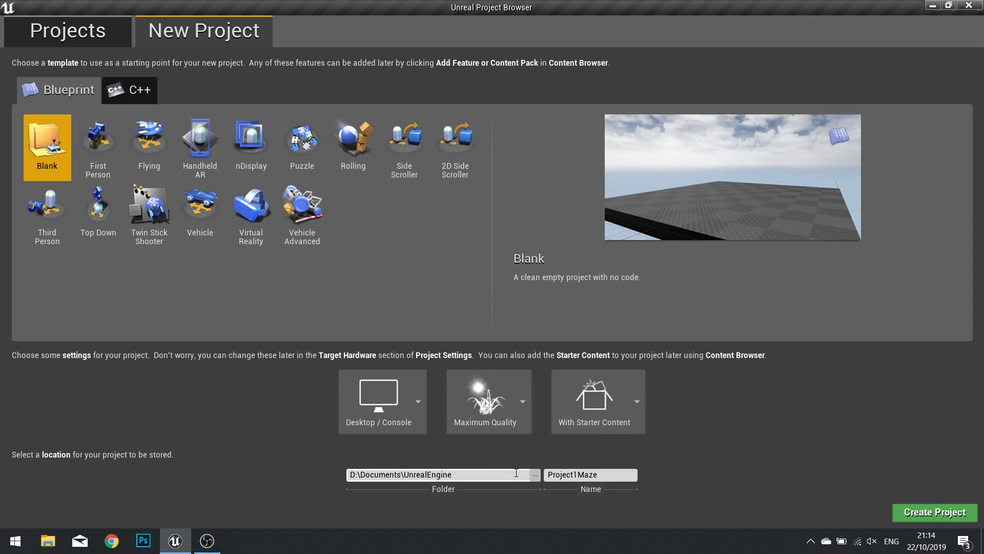
Step: Enter Project1Maze as the name of the new Blank Blueprint project with Starter Content
left_click(576, 474)
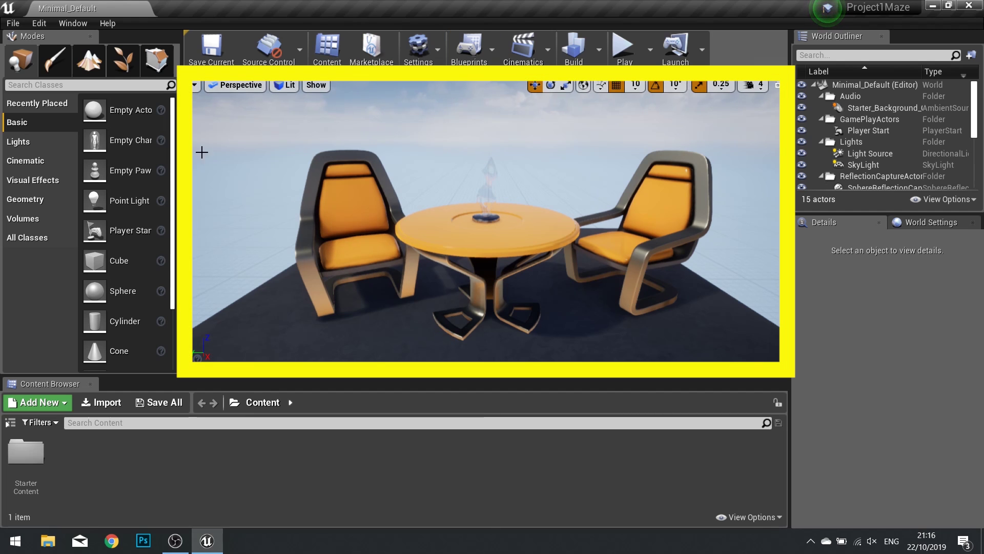
Step: Pull the viewport back, browse the World Outliner's actors, and make the Details panel taller
right_click_drag(513, 221, 489, 224)
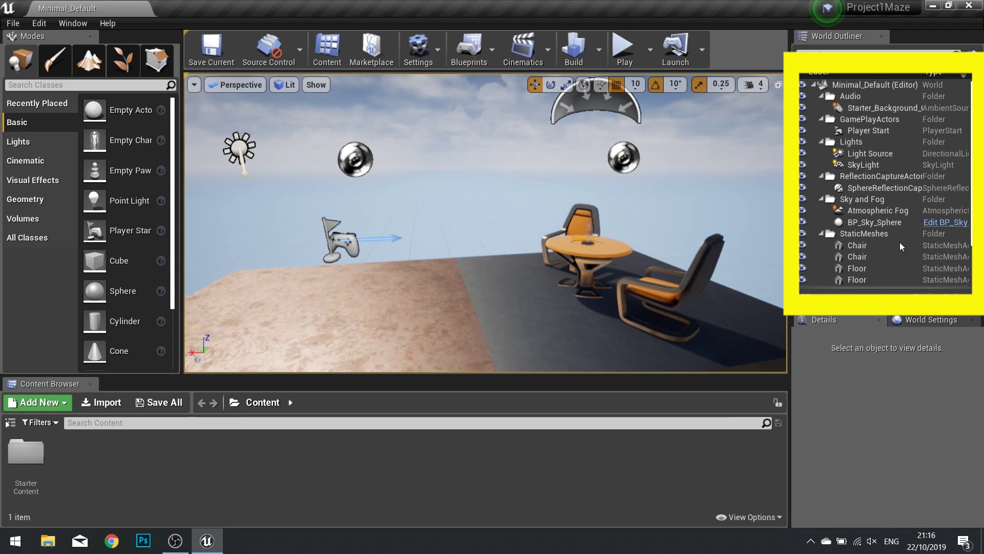
scroll(865, 266, "down", 1)
scroll(865, 266, "down", 1)
scroll(866, 266, "up", 2)
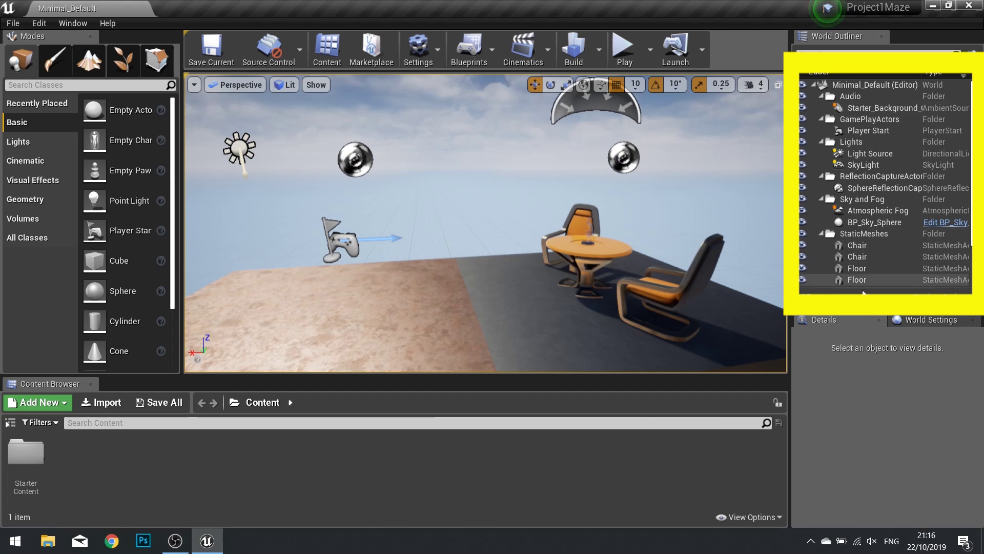
left_click_drag(859, 308, 831, 209)
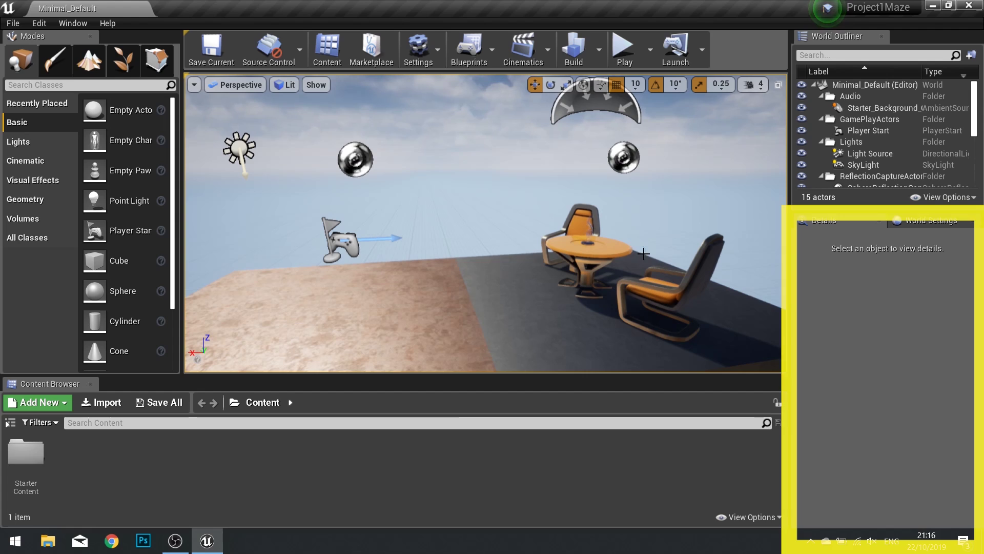
Step: Select the table, nudge its Location X to about -184, and review its properties
left_click(614, 248)
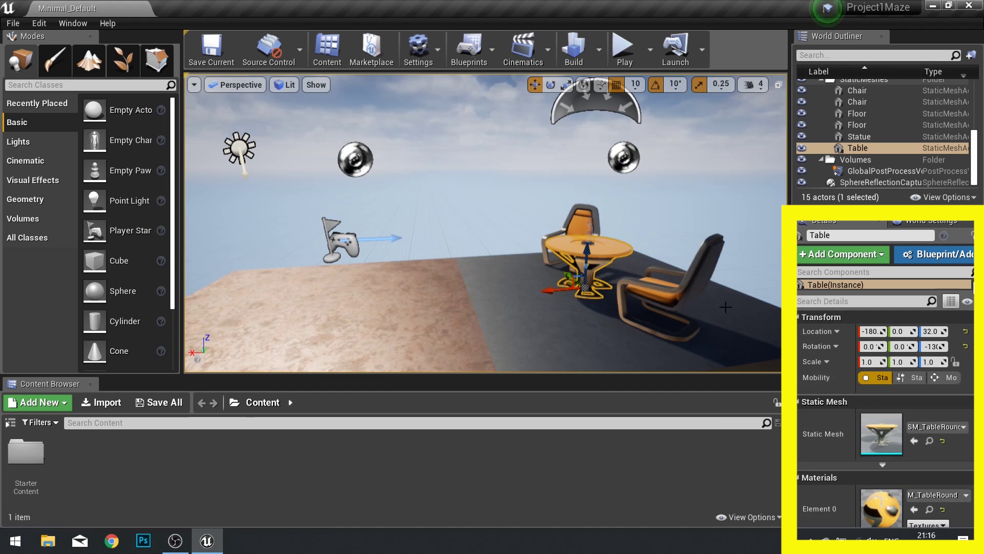
left_click_drag(872, 334, 871, 362)
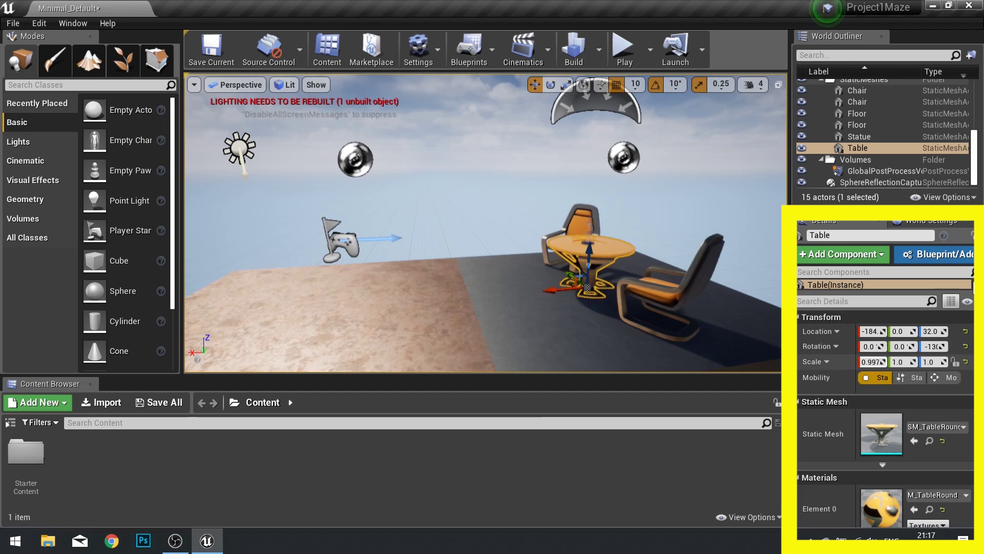
scroll(840, 407, "down", 3)
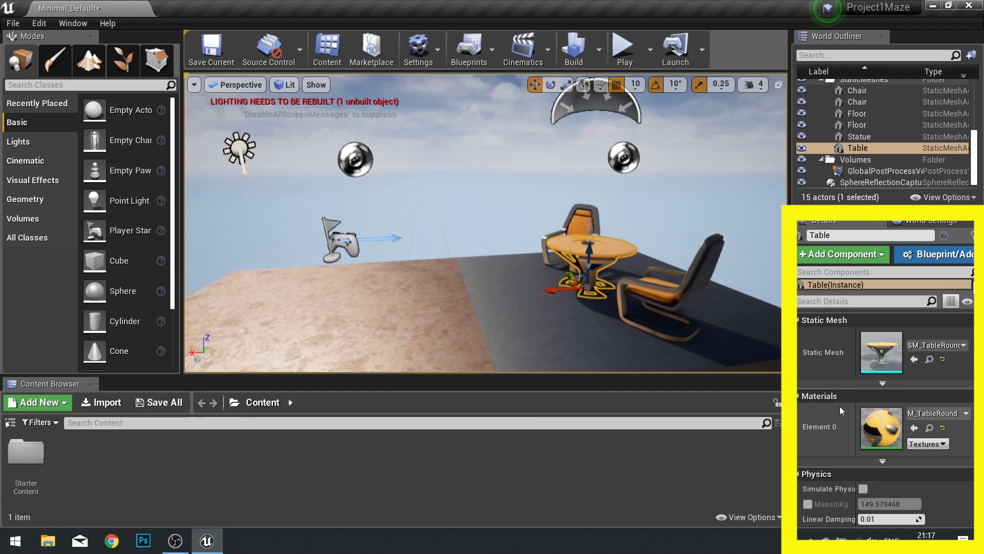
scroll(840, 406, "down", 10)
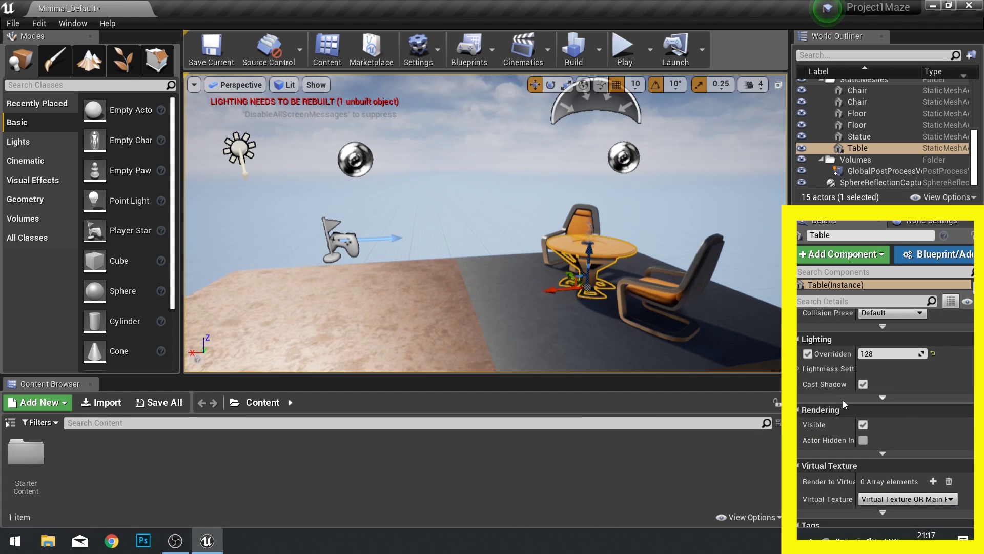
scroll(843, 399, "down", 5)
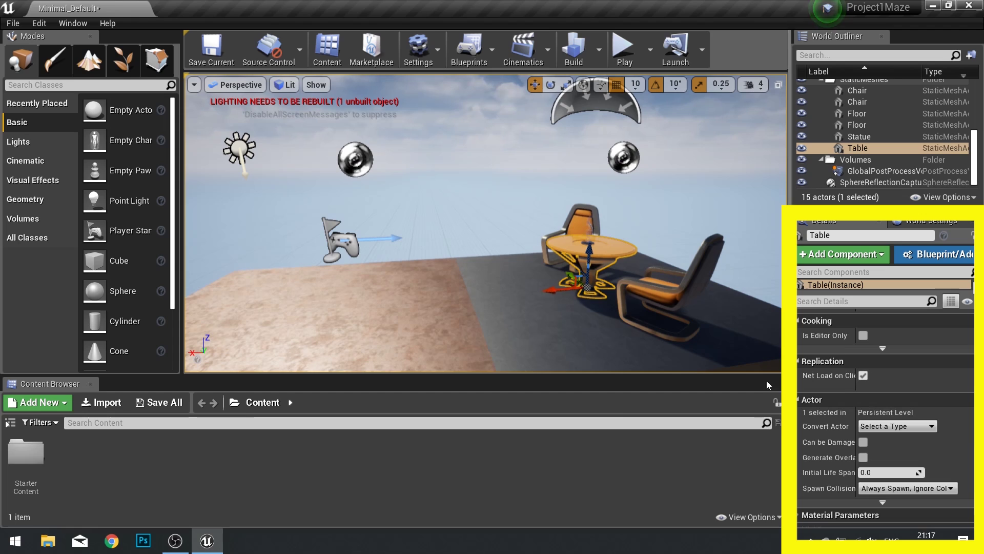
Step: Inspect the right-hand chair, then the Player Start at 165, 0, 124
left_click(683, 298)
scroll(860, 400, "up", 3)
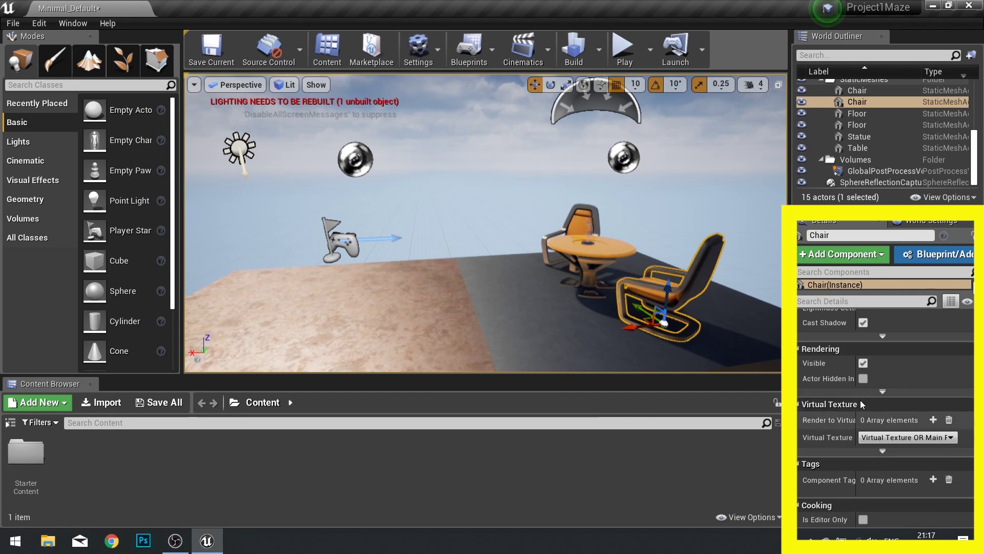
scroll(861, 401, "up", 3)
left_click(352, 239)
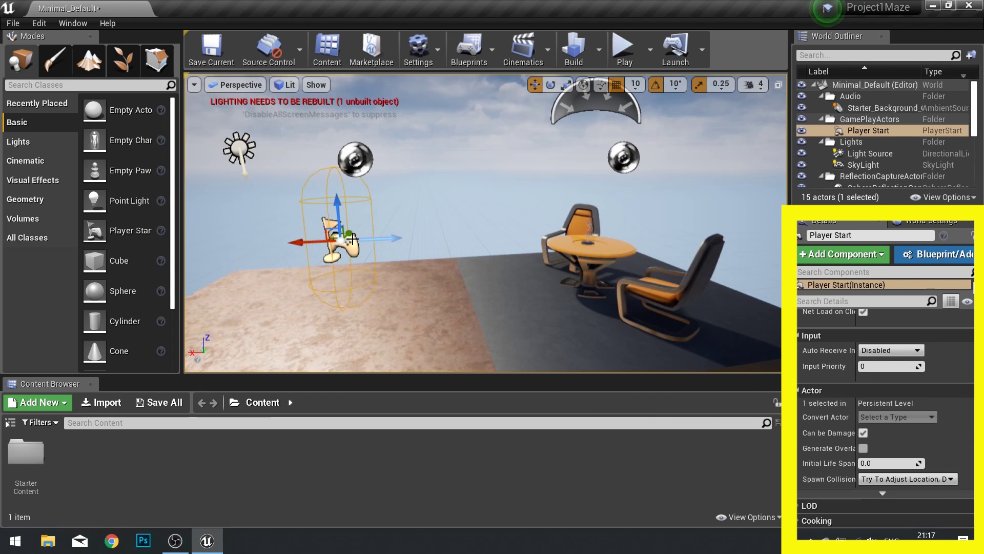
scroll(898, 396, "up", 6)
scroll(896, 390, "up", 1)
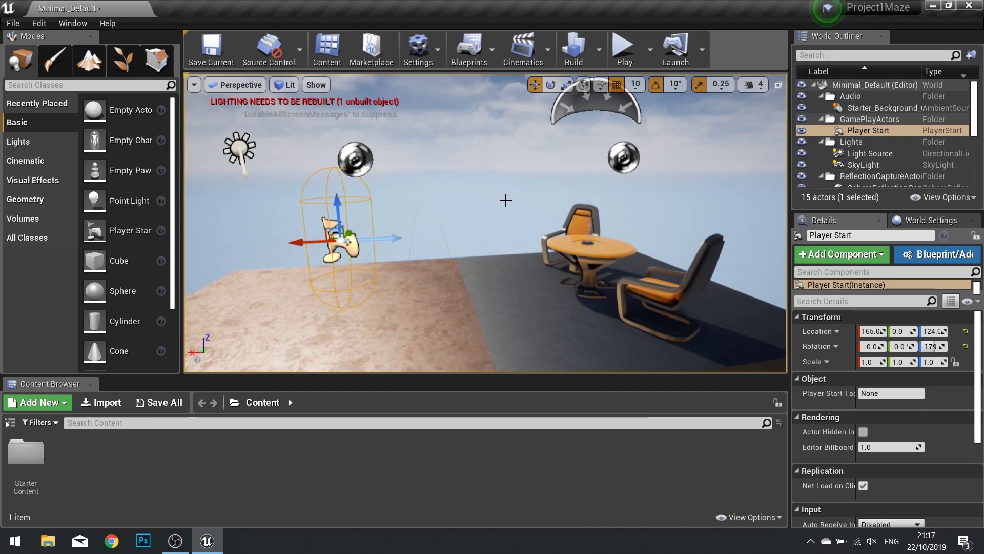
scroll(506, 200, "down", 5)
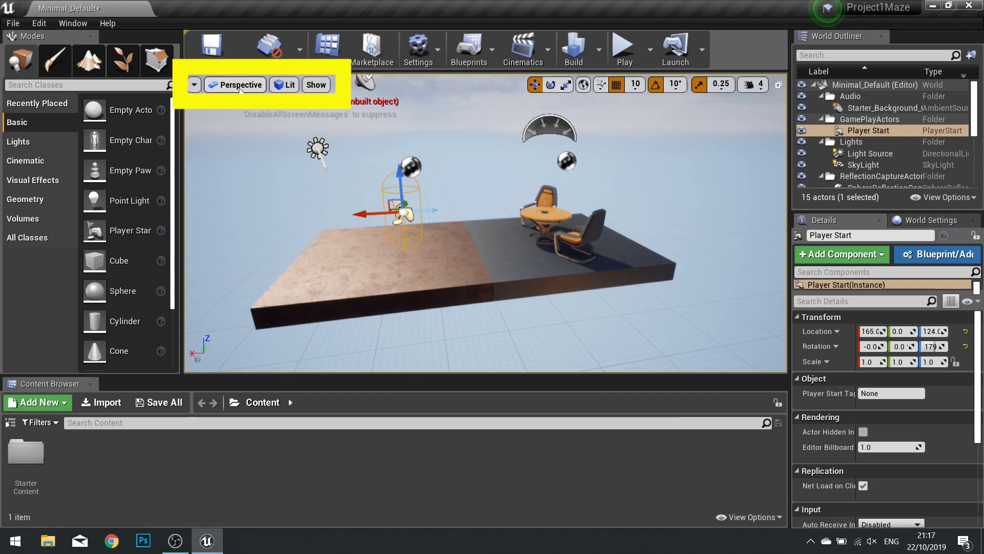
Step: View the level from Top, Bottom and Left, then return to Perspective
left_click(234, 86)
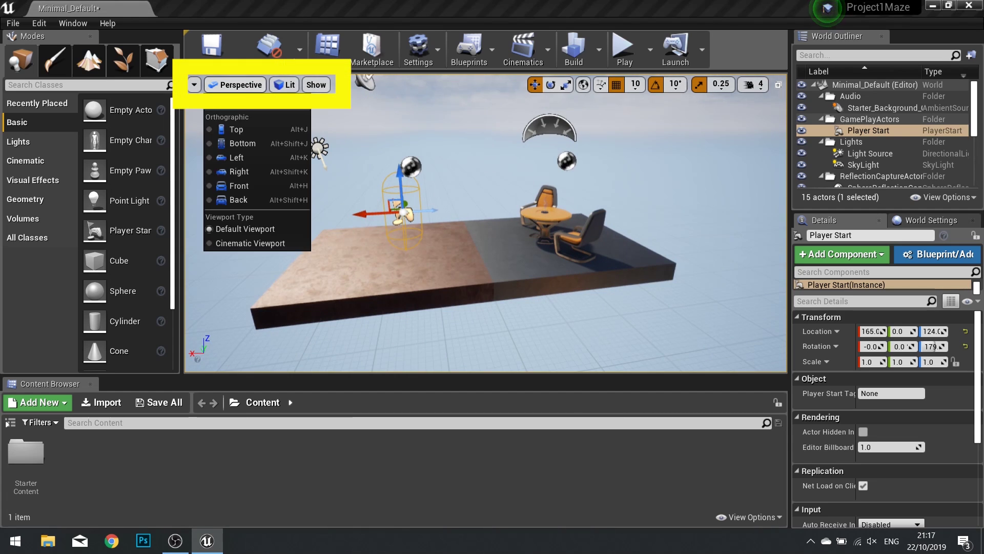
left_click(239, 130)
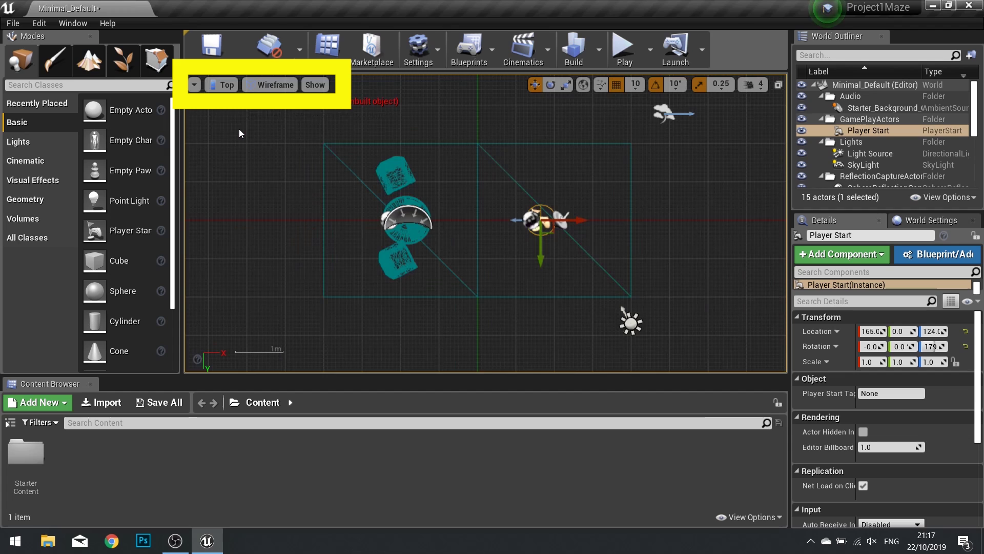
left_click(227, 84)
left_click(240, 141)
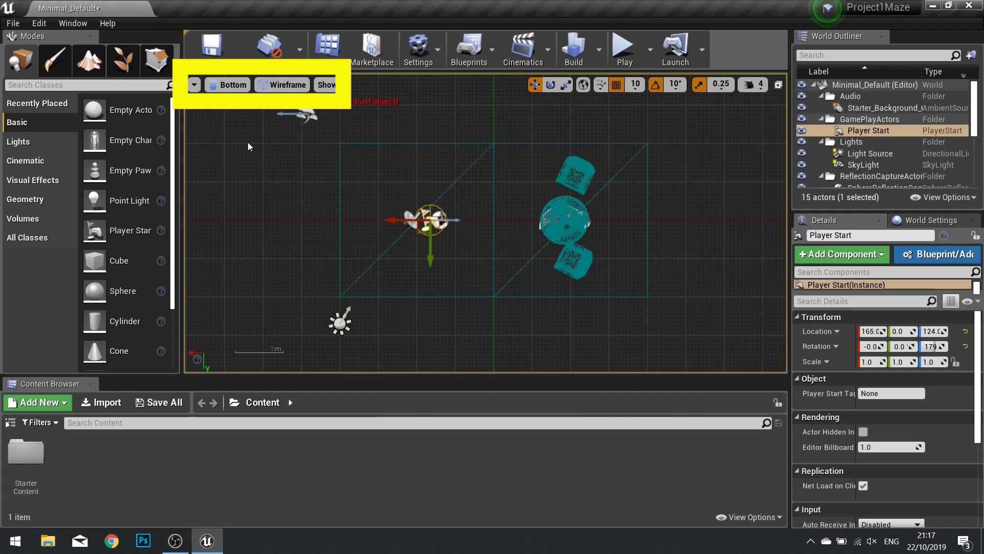
left_click(230, 86)
left_click(237, 158)
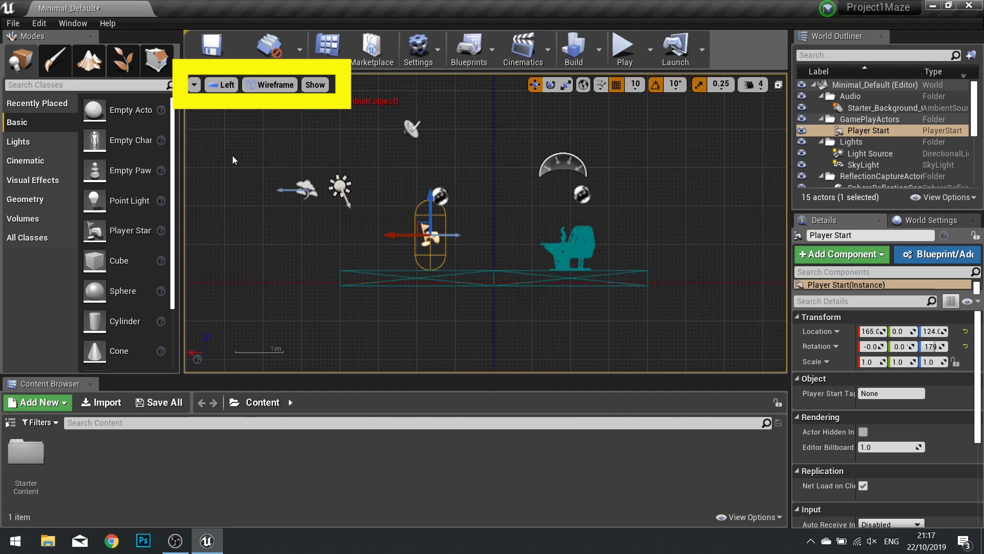
left_click(225, 84)
left_click(303, 102)
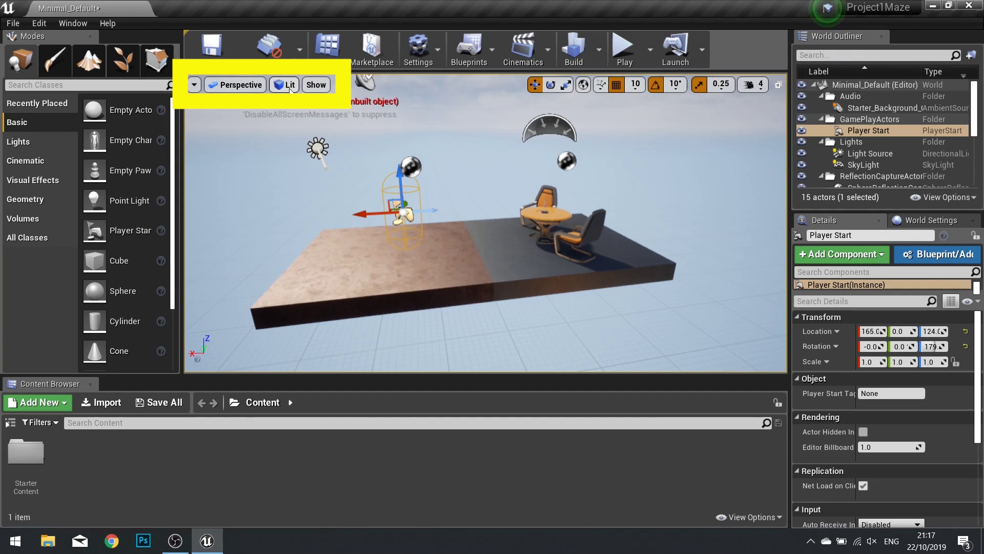
Step: Orbit around the platform and render it Unlit, as Wireframe, then with Detail Lighting
left_click_drag(384, 158, 431, 200)
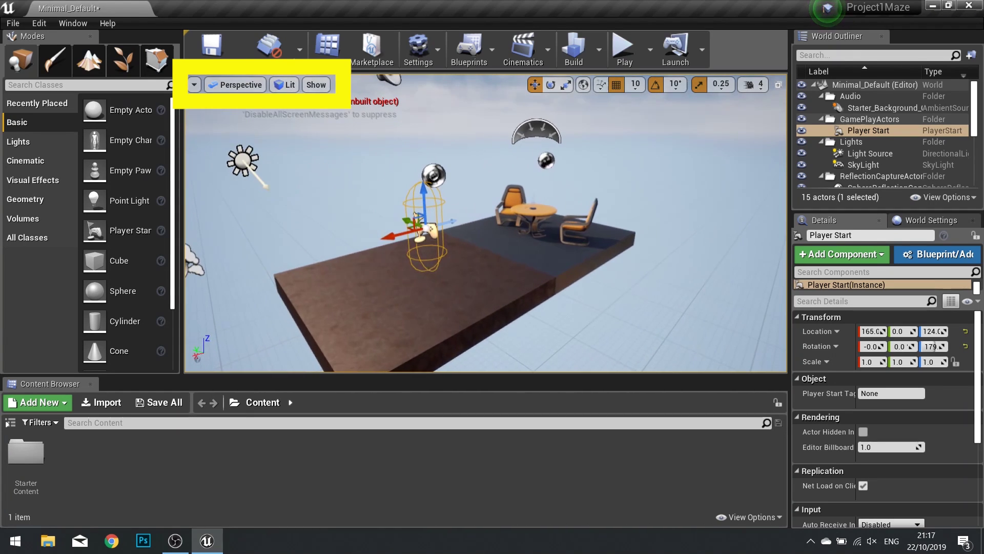
left_click(281, 87)
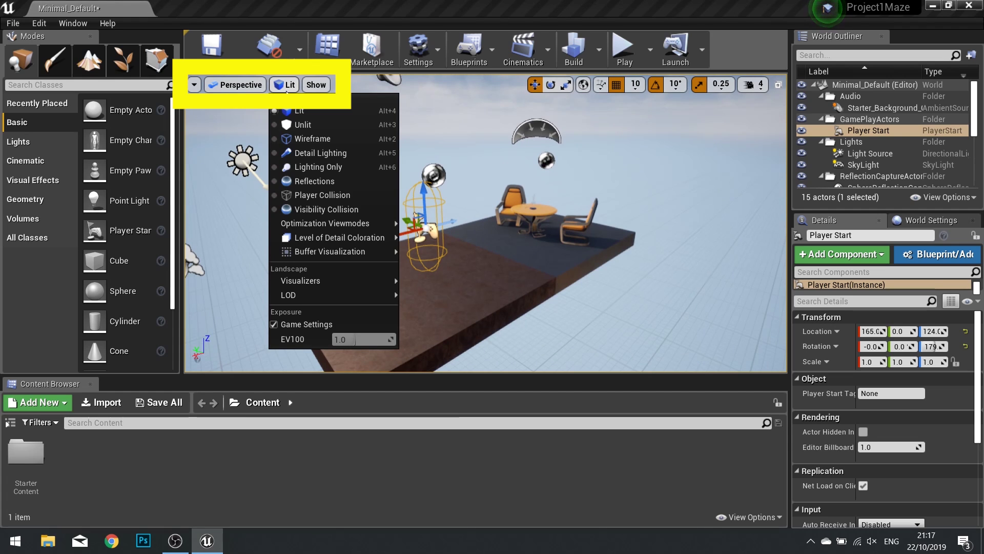
left_click(290, 126)
left_click(290, 84)
left_click(300, 133)
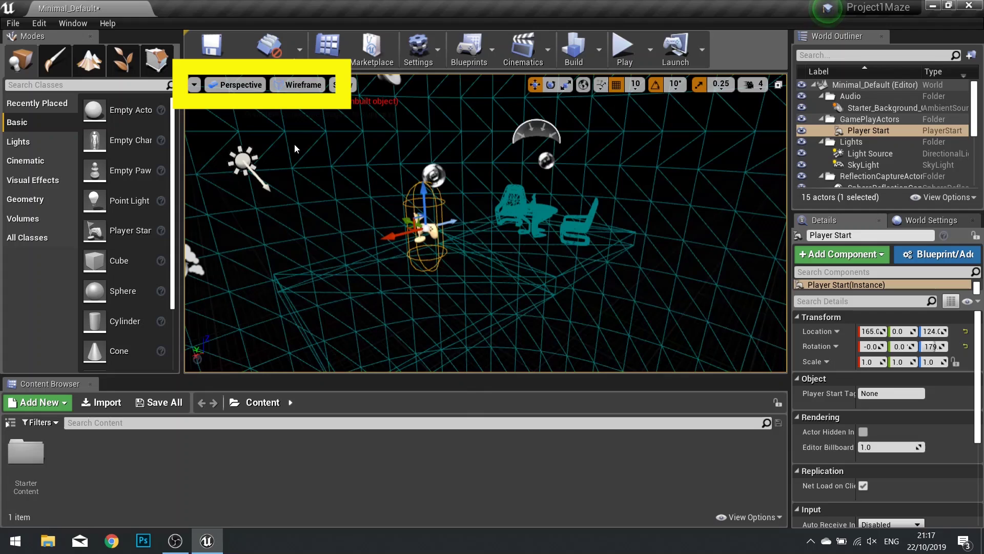
left_click(300, 85)
left_click(306, 152)
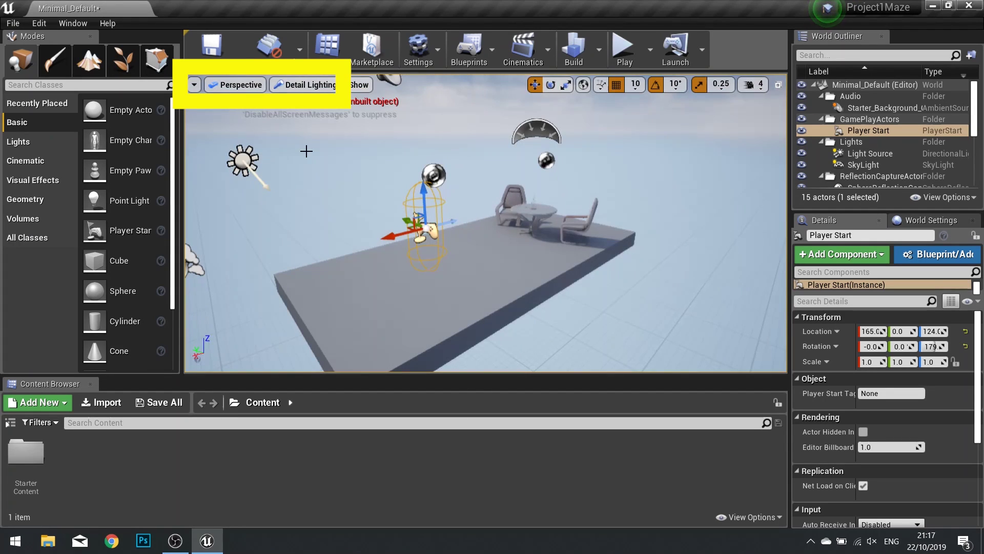
Step: Preview the Lighting Only, Reflections and Player Collision views, then return to Lit
left_click(302, 84)
left_click(307, 169)
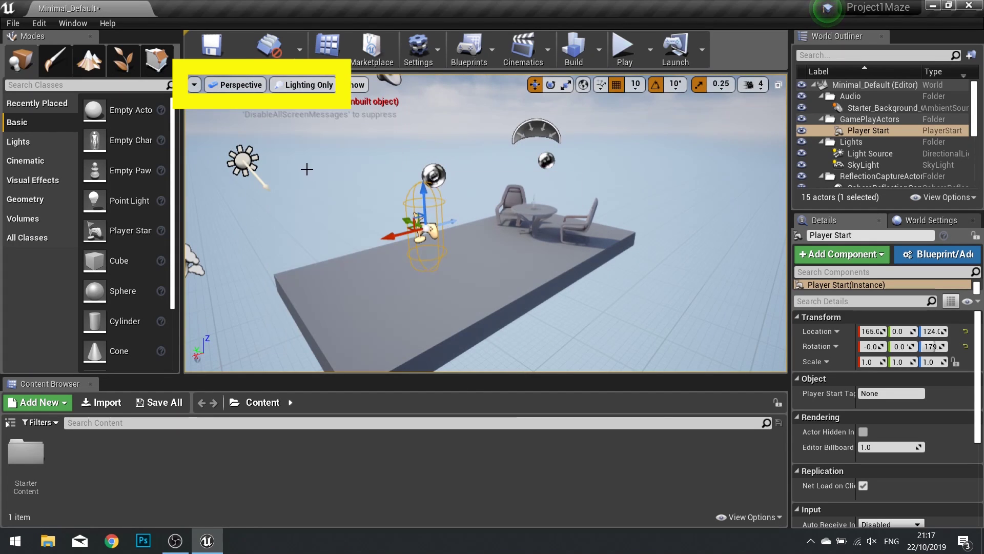
left_click(304, 85)
left_click(307, 185)
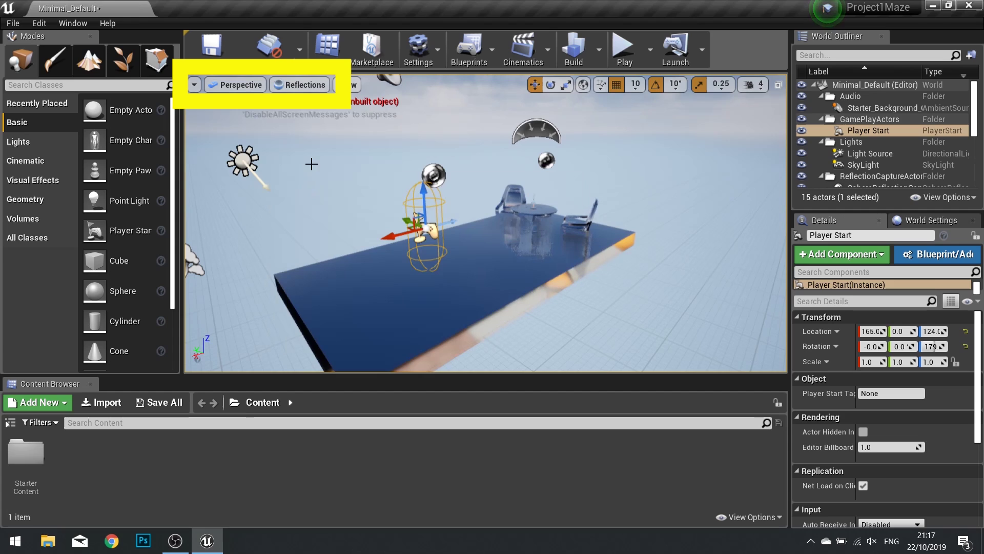
left_click(303, 85)
left_click(308, 196)
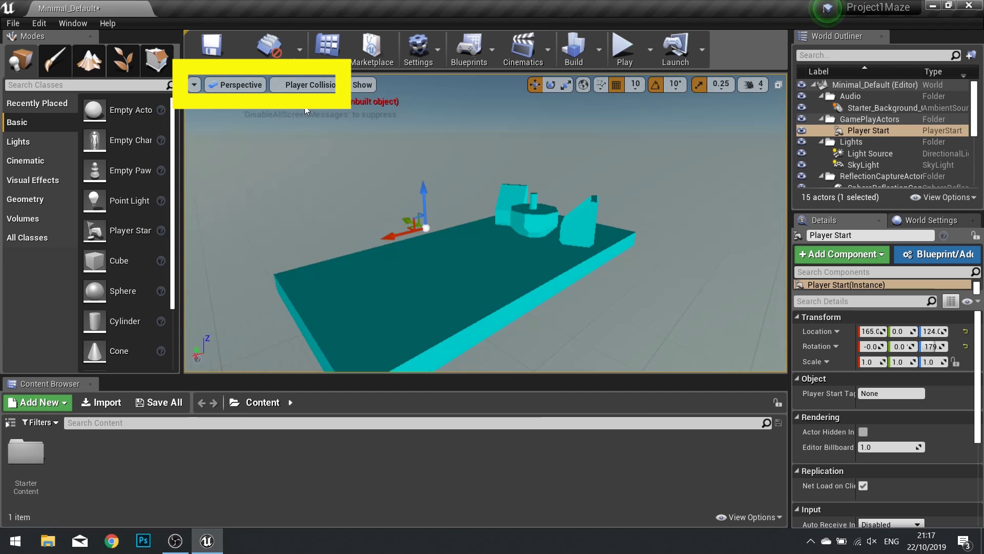
left_click(304, 85)
left_click(303, 102)
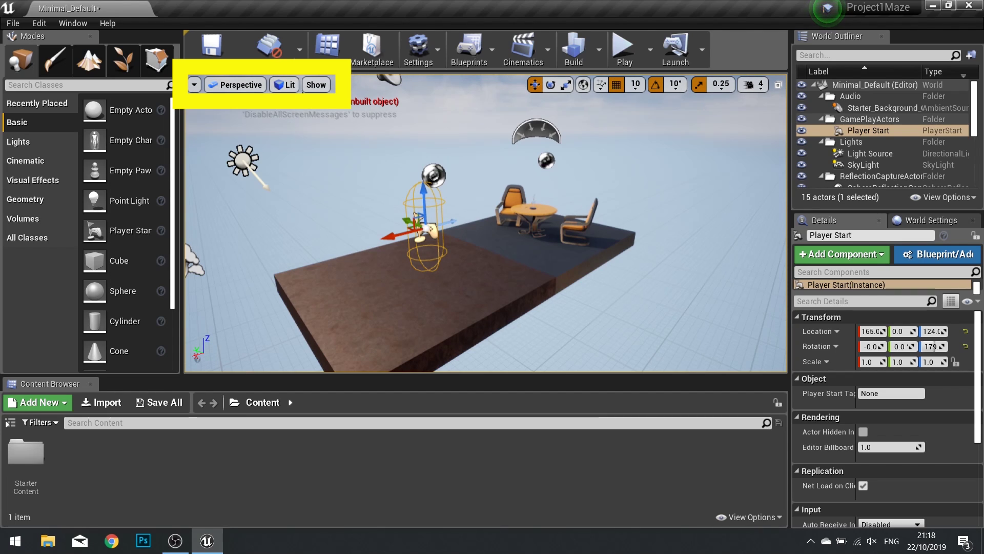
left_click(317, 85)
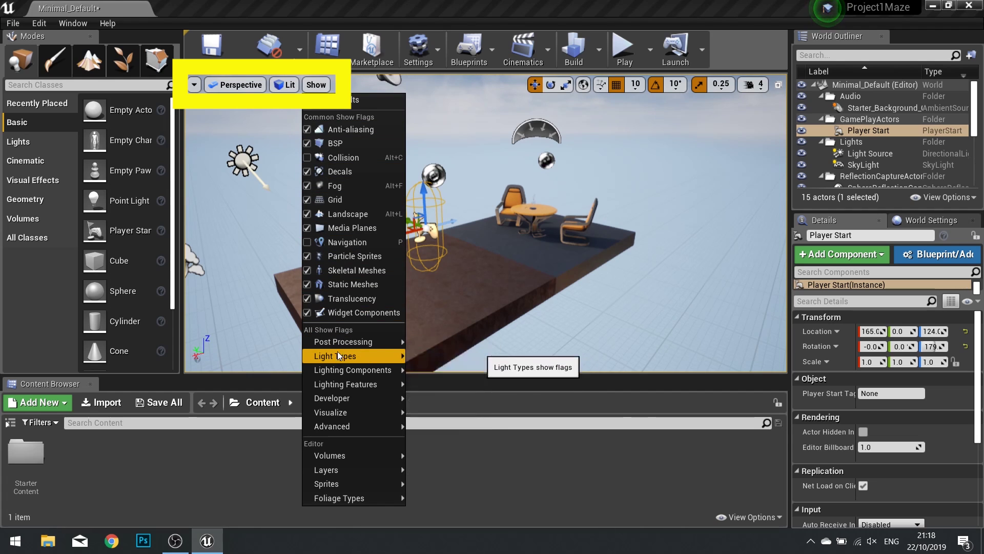
left_click(314, 86)
right_click_drag(467, 223, 442, 225)
key("a")
key("d")
key("g")
key("a")
key("w")
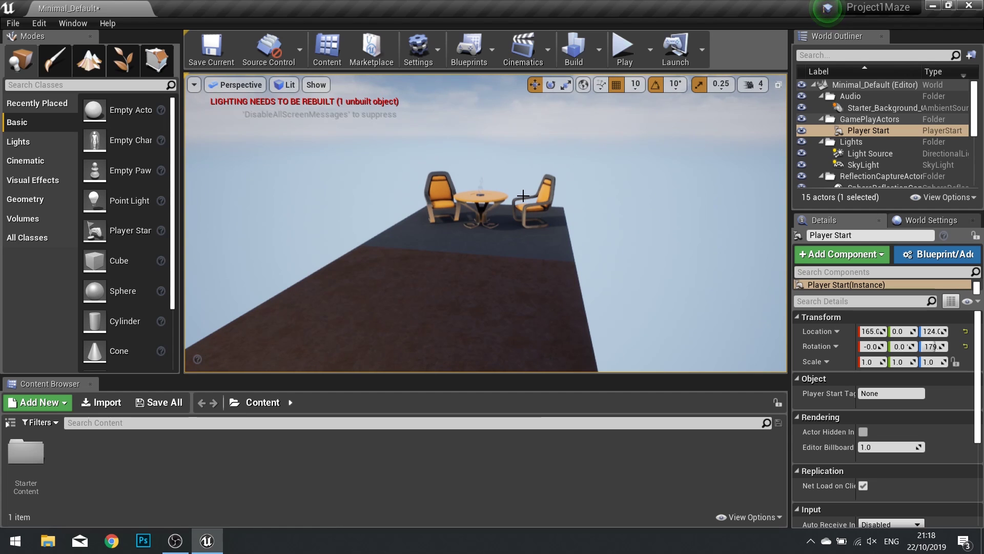
key("g")
key("s")
right_click_drag(579, 226, 584, 235)
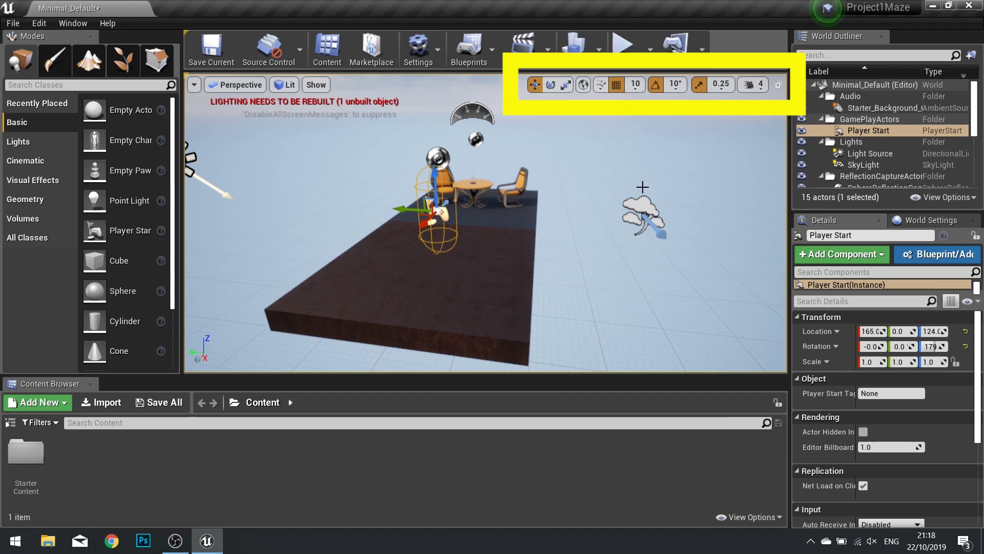
Step: Try the Rotate and Scale tools, then turn off grid snapping and set its size to 100
left_click(551, 86)
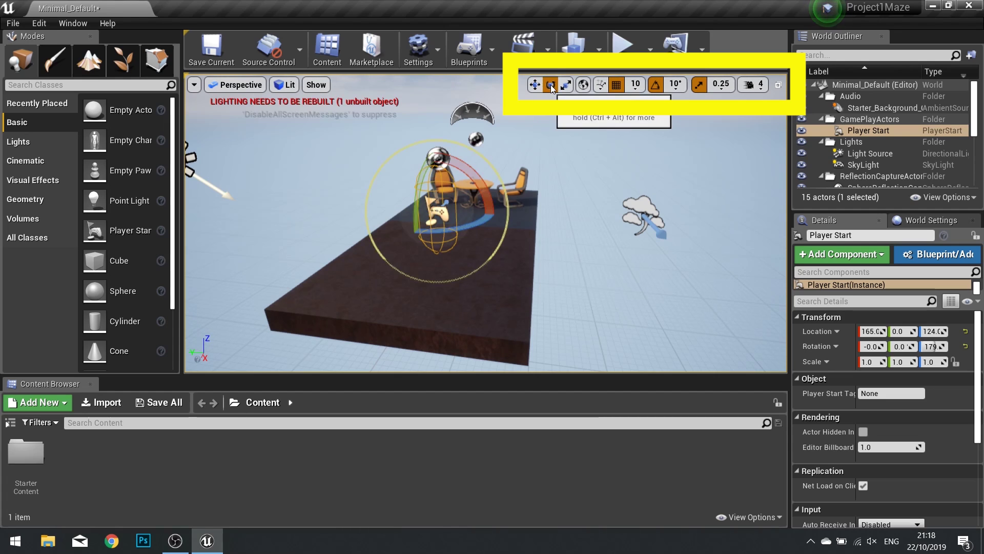
left_click(566, 85)
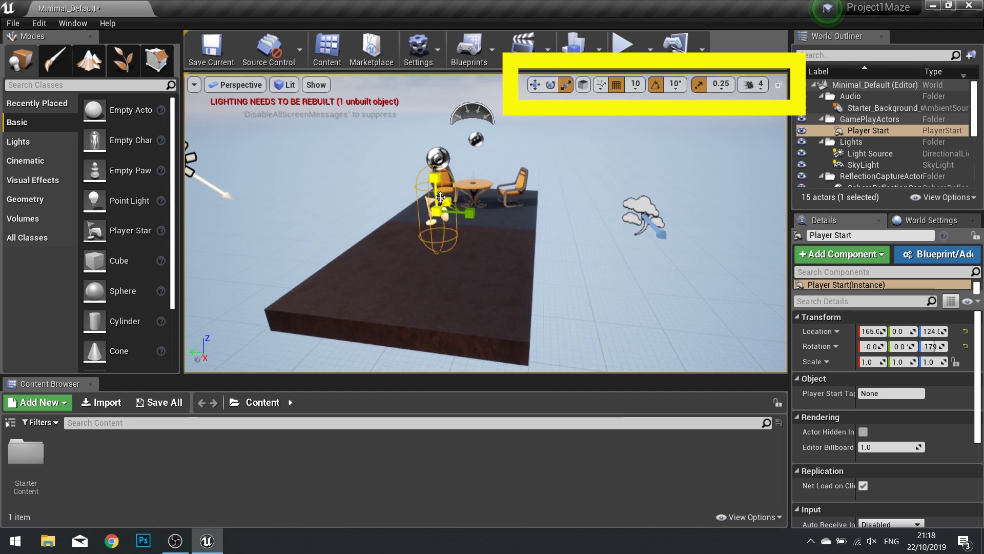
left_click(619, 90)
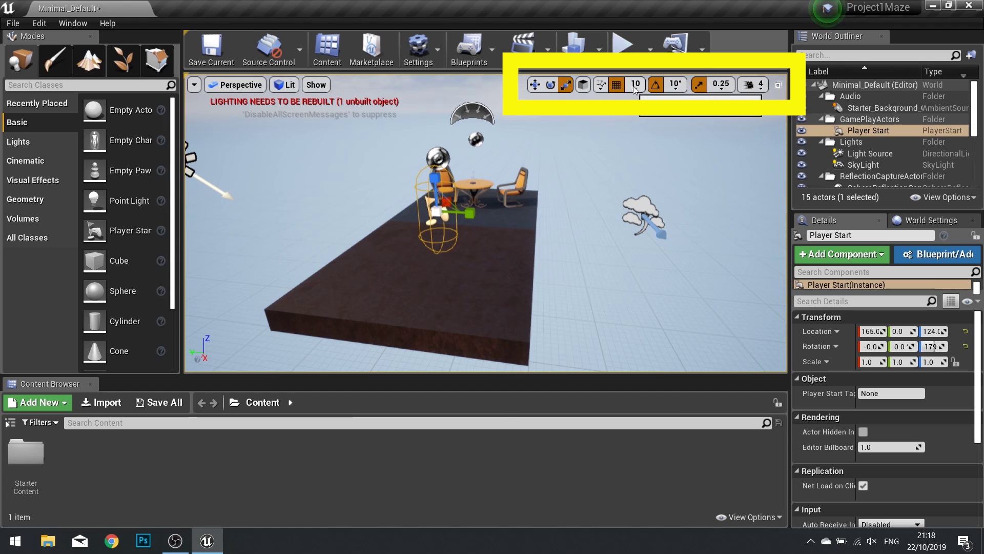
left_click(635, 86)
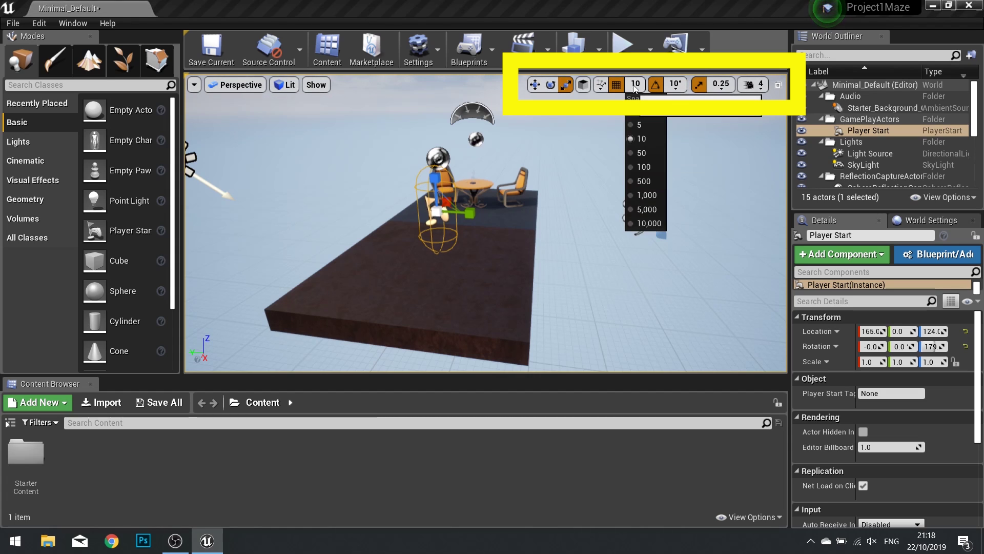
left_click(642, 167)
Step: Drag Player Start along Y, undo the move, and re-enable position grid snapping
key("w")
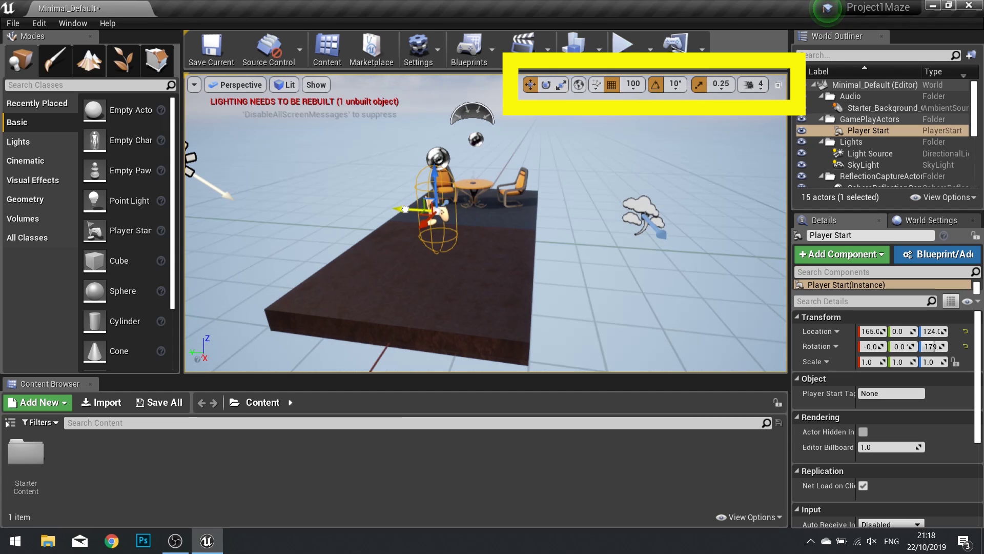
left_click_drag(406, 209, 392, 232)
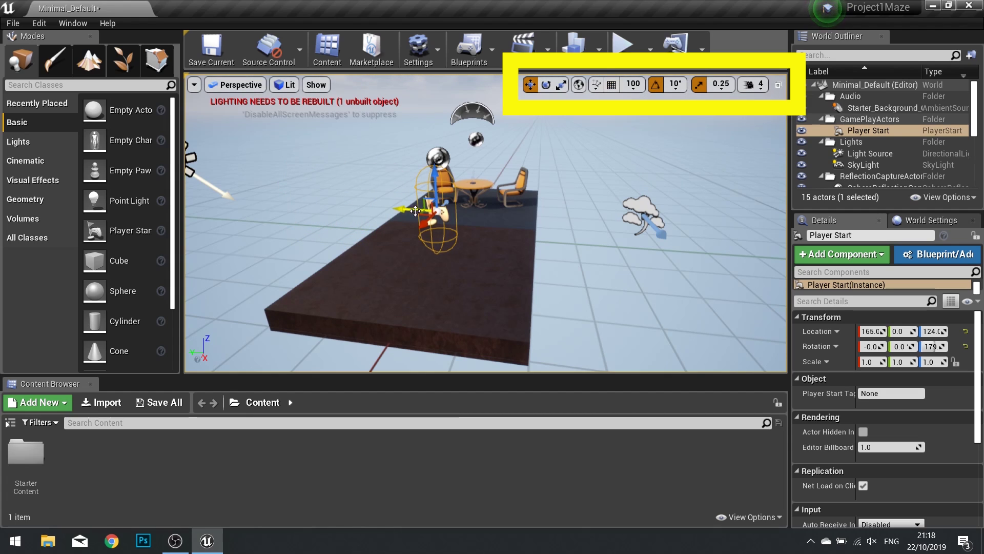
left_click_drag(405, 209, 419, 239)
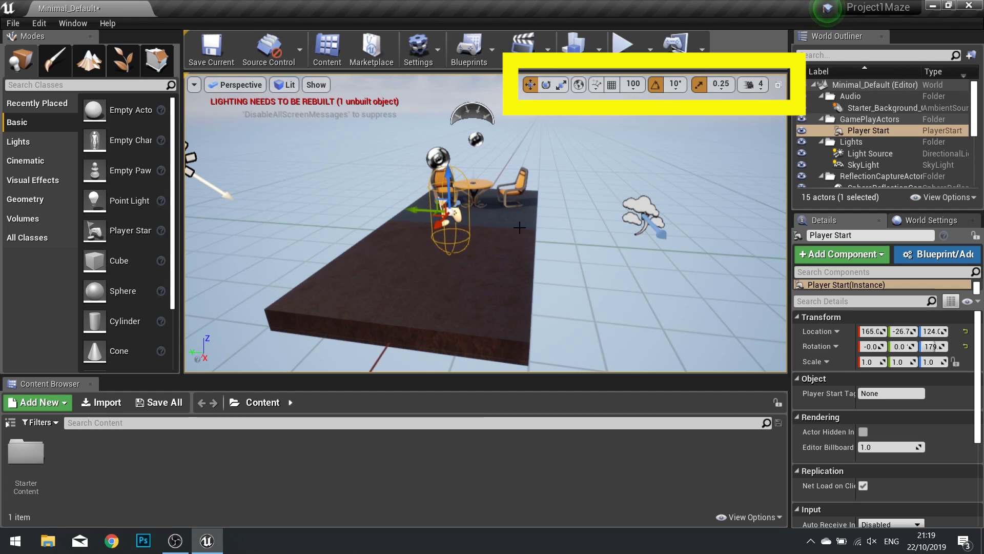
key("ctrl+z")
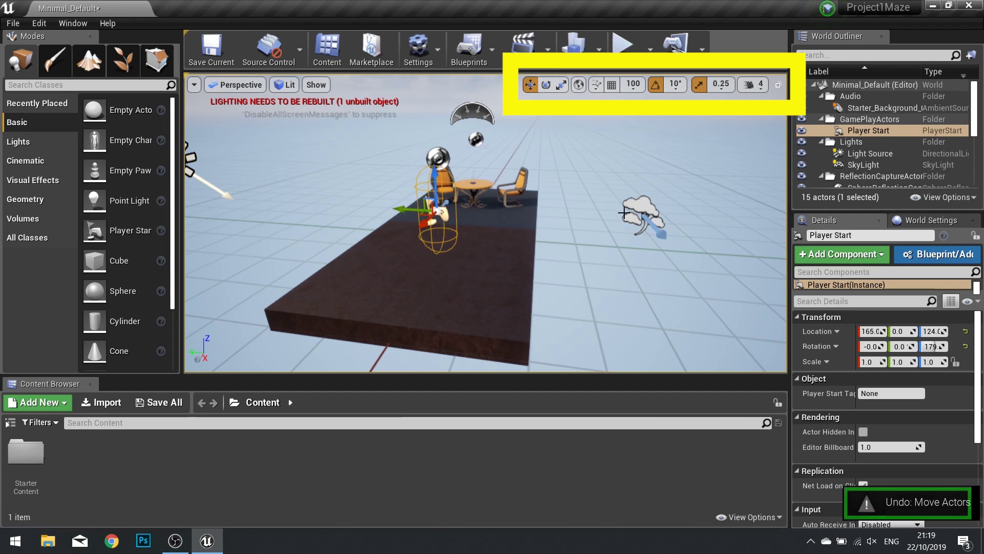
left_click(612, 85)
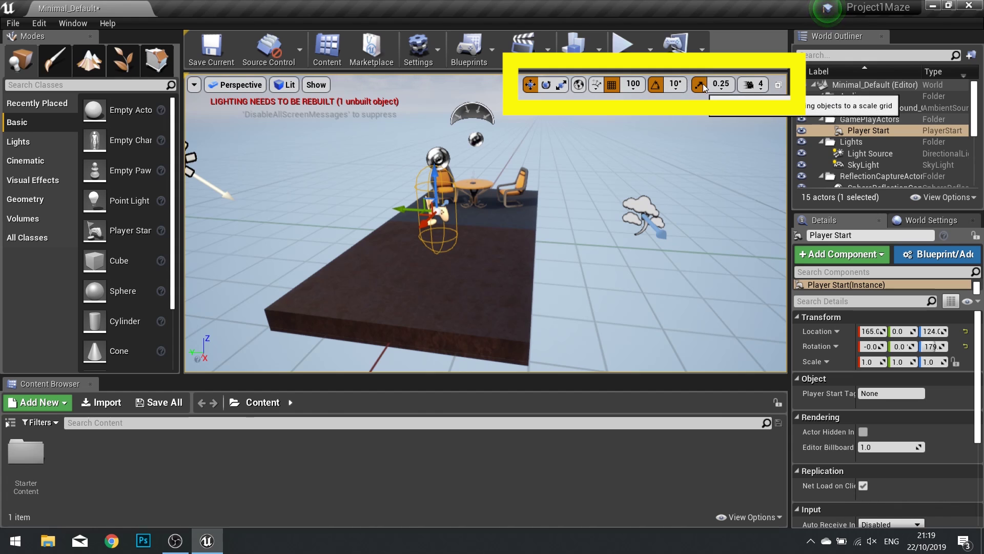
left_click(759, 85)
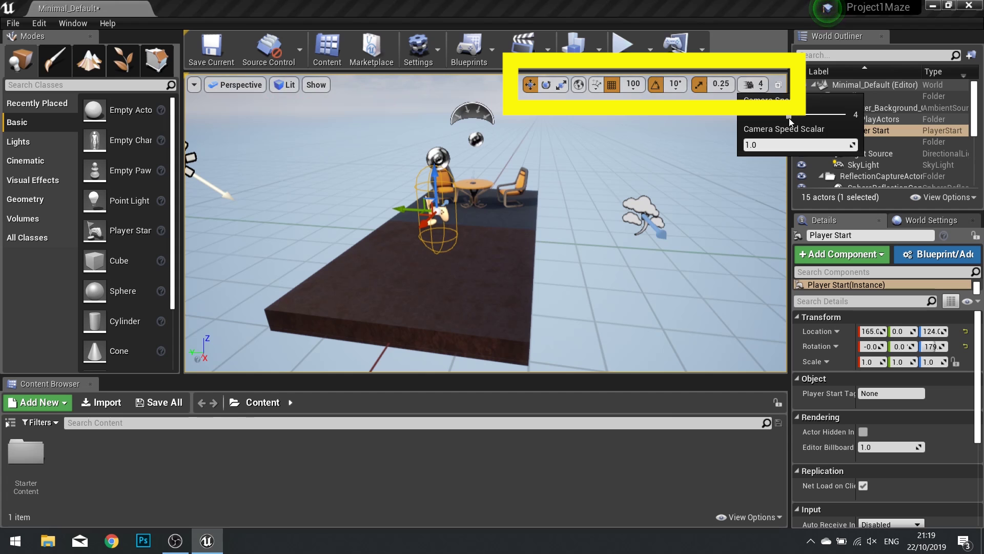
right_click_drag(452, 189, 452, 188)
key("s")
key("w")
key("s")
right_click_drag(648, 120, 648, 120)
left_click(758, 85)
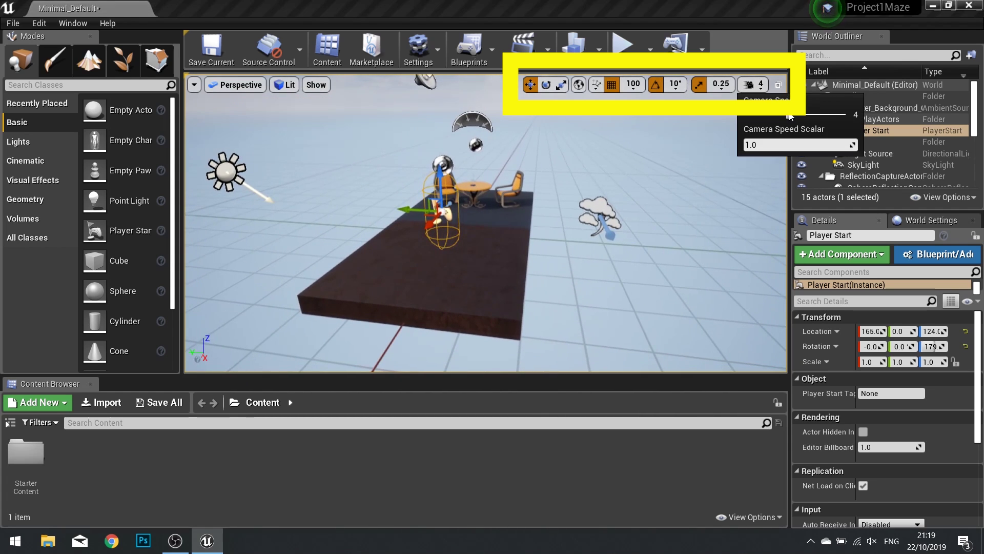
left_click_drag(826, 115, 832, 116)
right_click_drag(520, 196, 520, 195)
key("w")
key("s")
left_click_drag(564, 266, 564, 288)
left_click(754, 85)
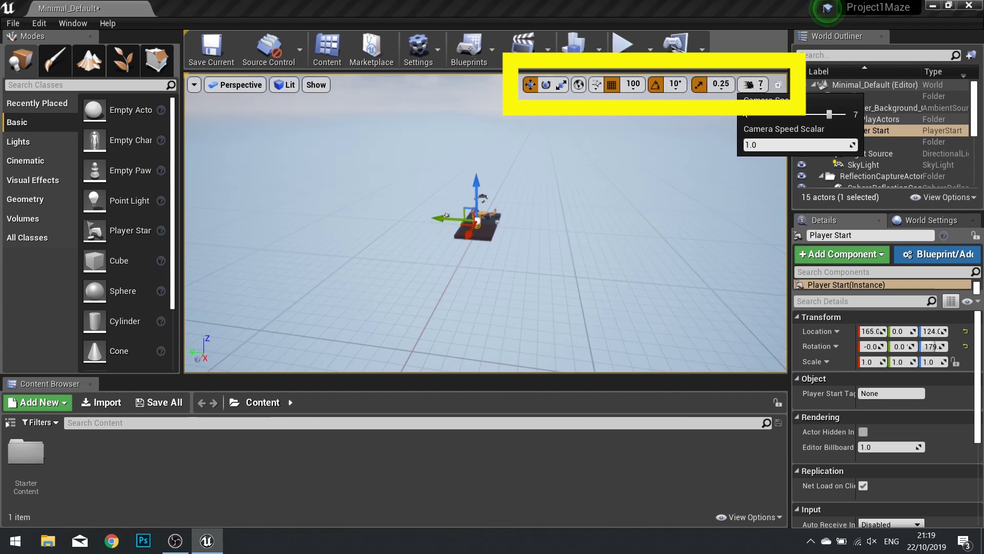
right_click_drag(687, 185, 687, 185)
key("w")
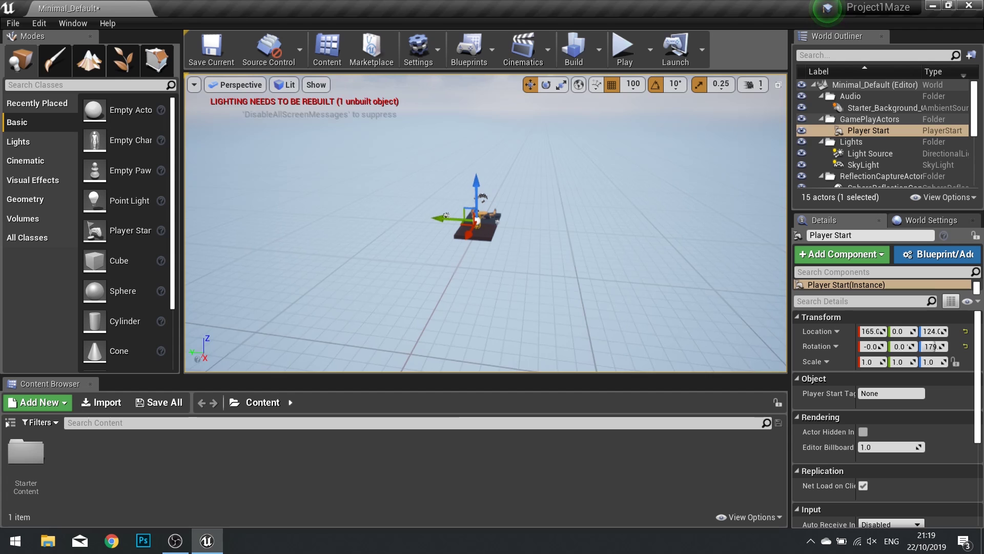
left_click(748, 86)
left_click_drag(762, 114, 788, 114)
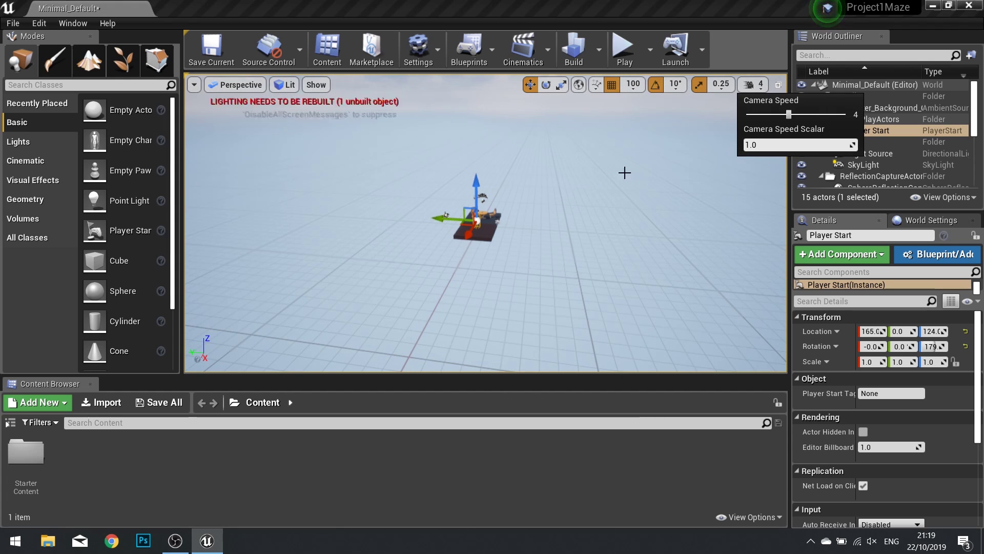
key("w")
right_click_drag(625, 172, 625, 172)
right_click_drag(572, 190, 571, 191)
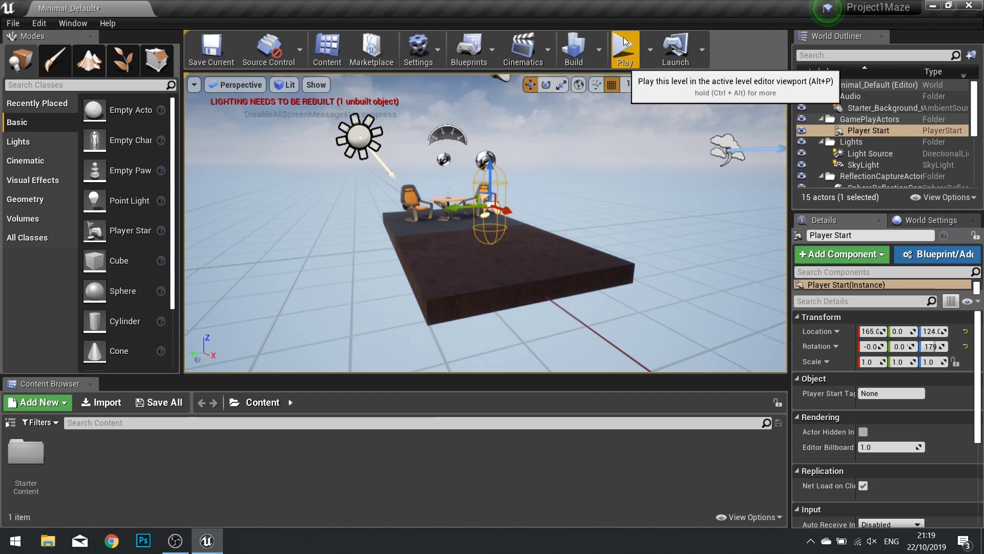
left_click(629, 55)
left_click(579, 153)
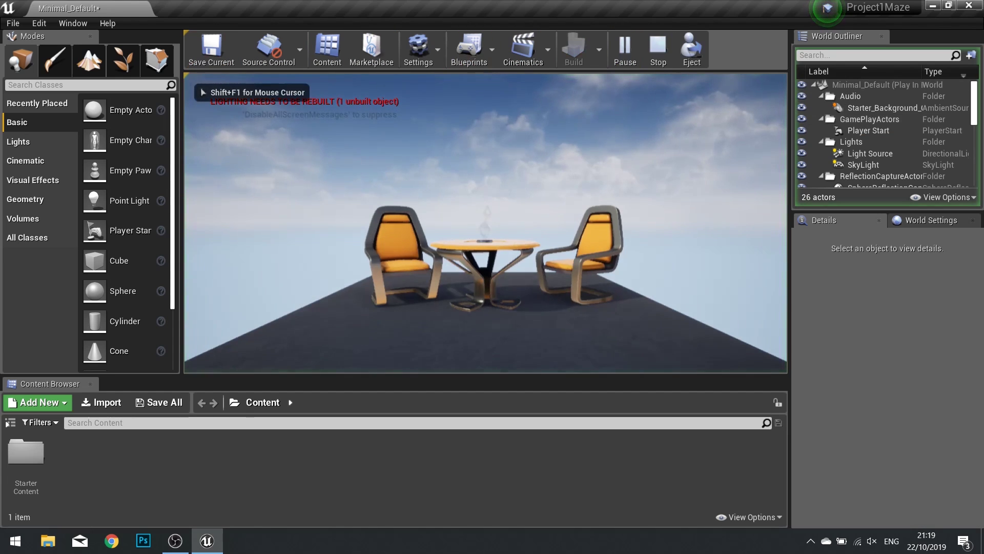
key("w")
key("d")
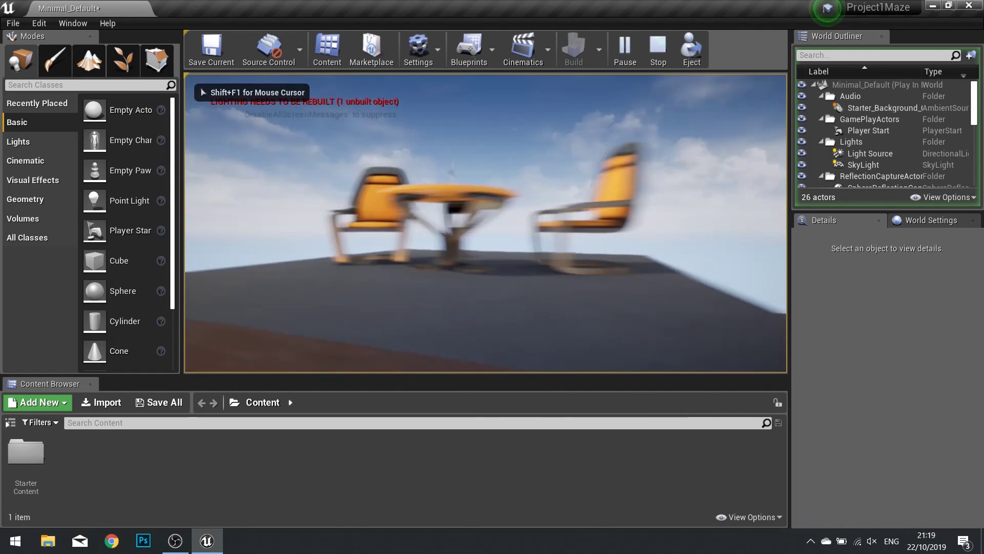
key("w")
key("s")
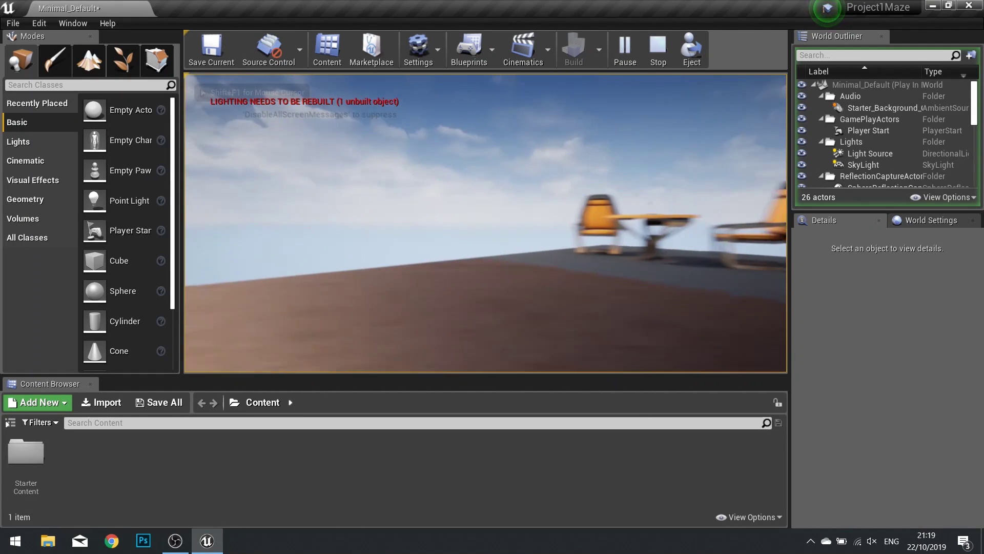
key("w")
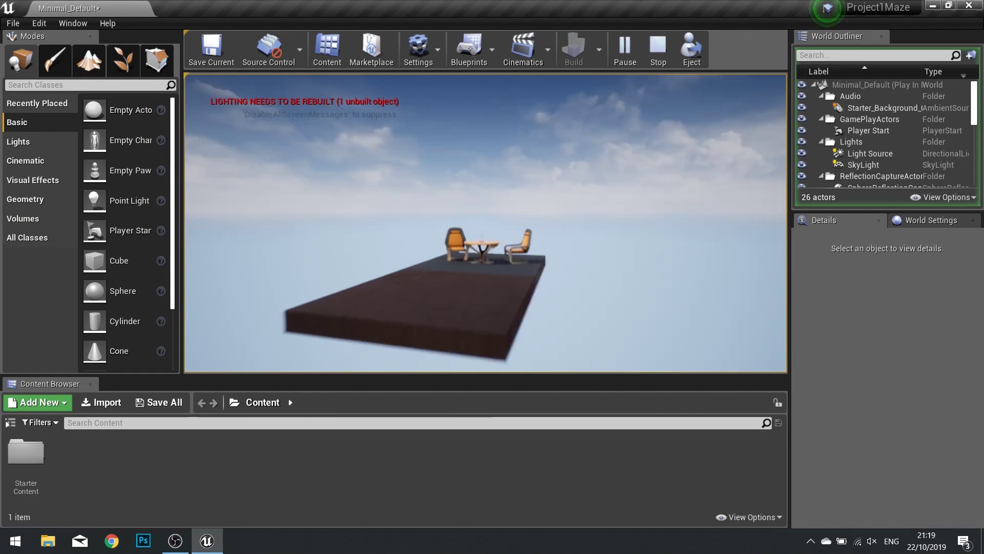
key("Escape")
key("s")
right_click_drag(530, 249, 542, 255)
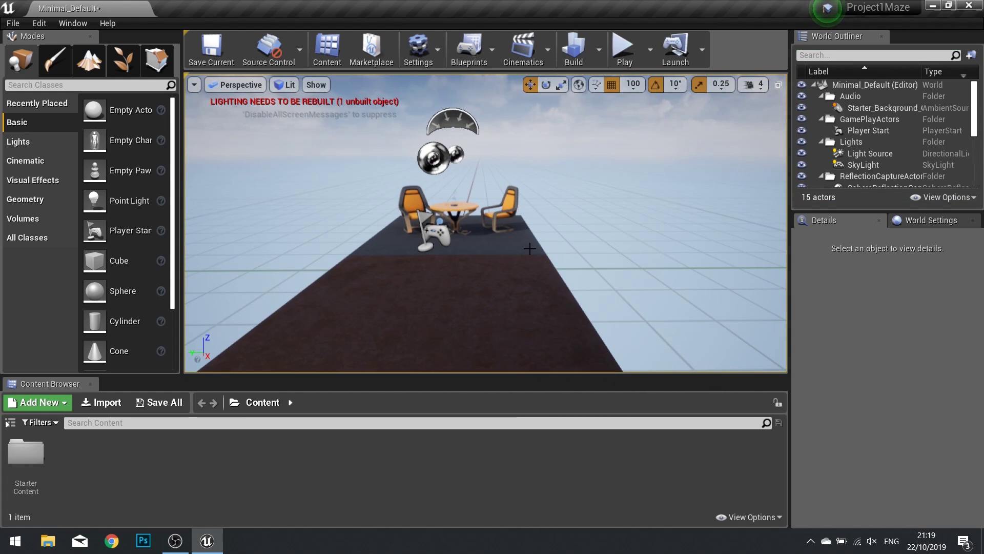